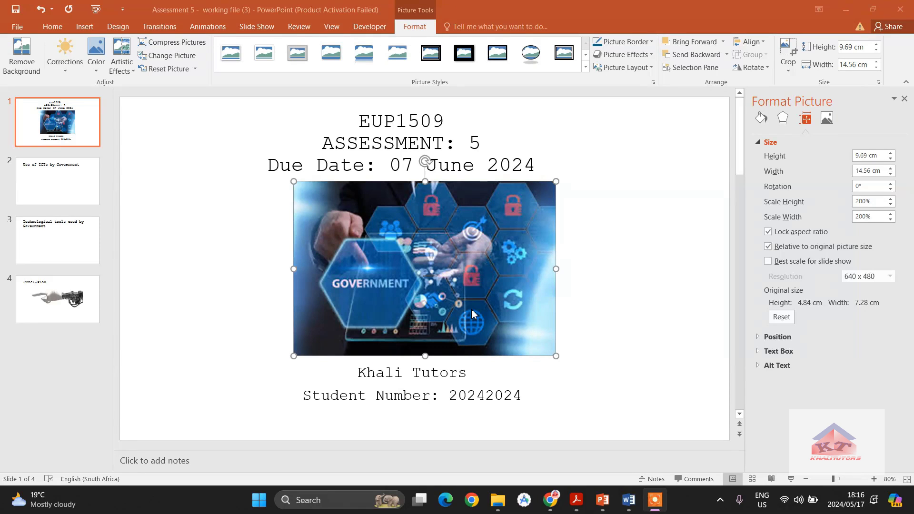
Step: Review step 4 of the Word instructions, highlighting the word 'or'
left_click(629, 500)
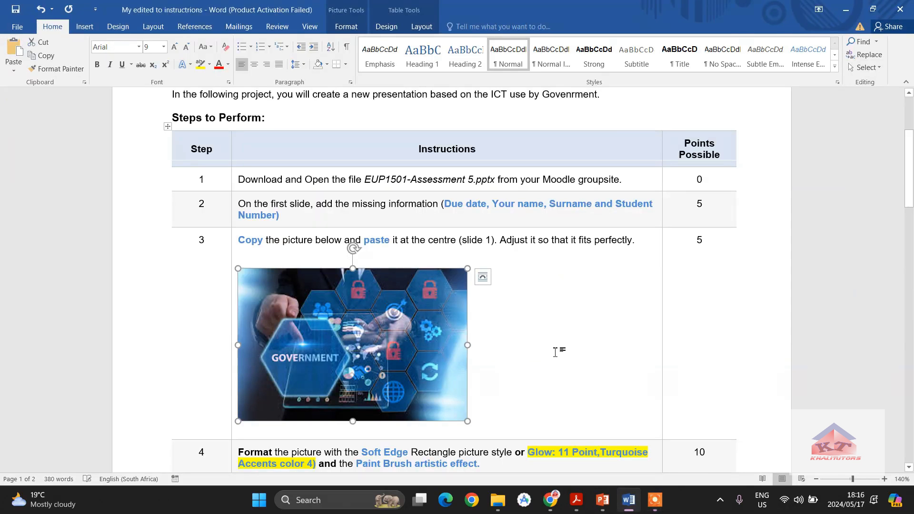
scroll(529, 282, "down", 3)
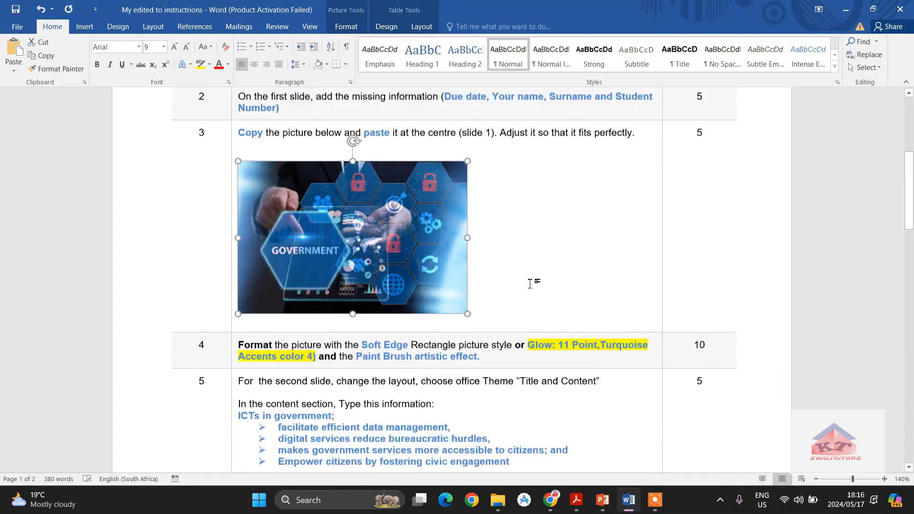
scroll(531, 284, "down", 1)
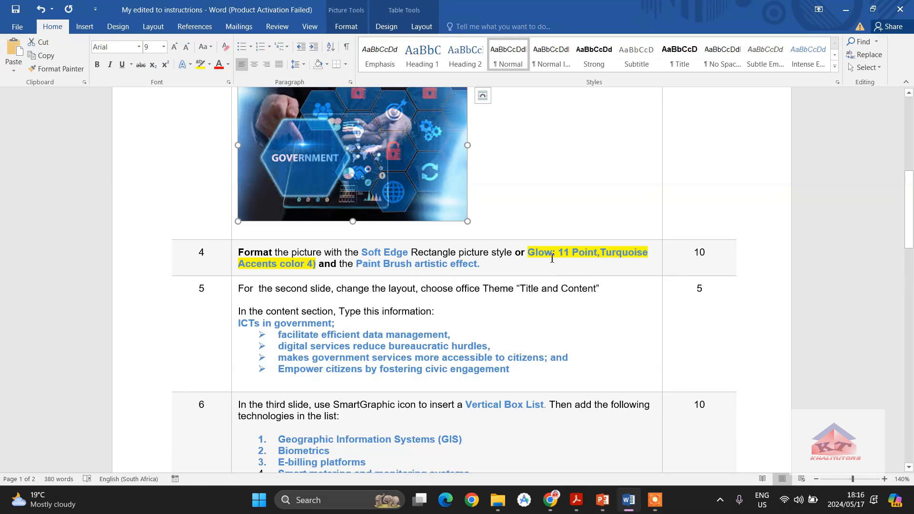
left_click(530, 252)
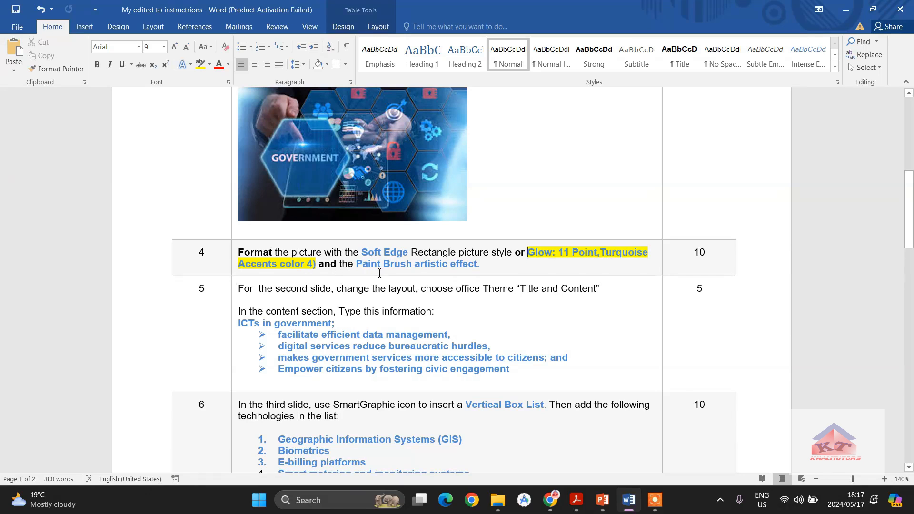
left_click(496, 266)
left_click_drag(529, 252, 514, 252)
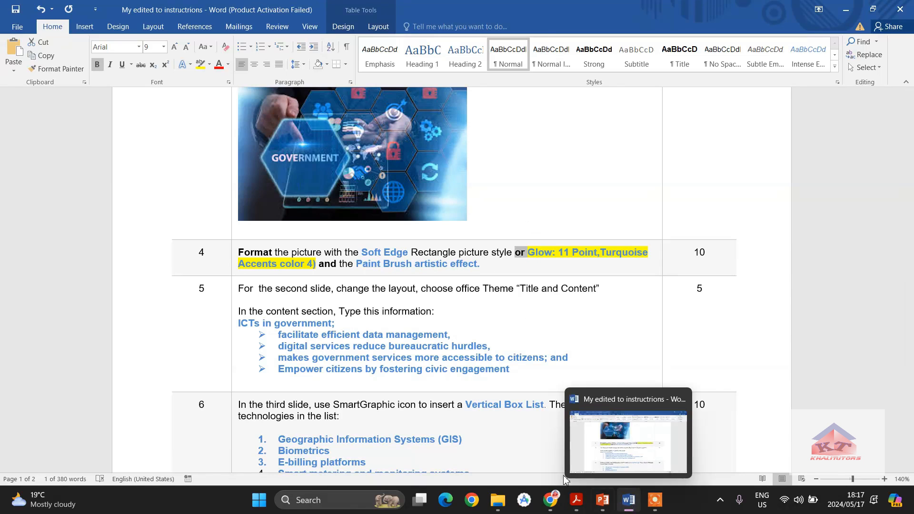
left_click(602, 500)
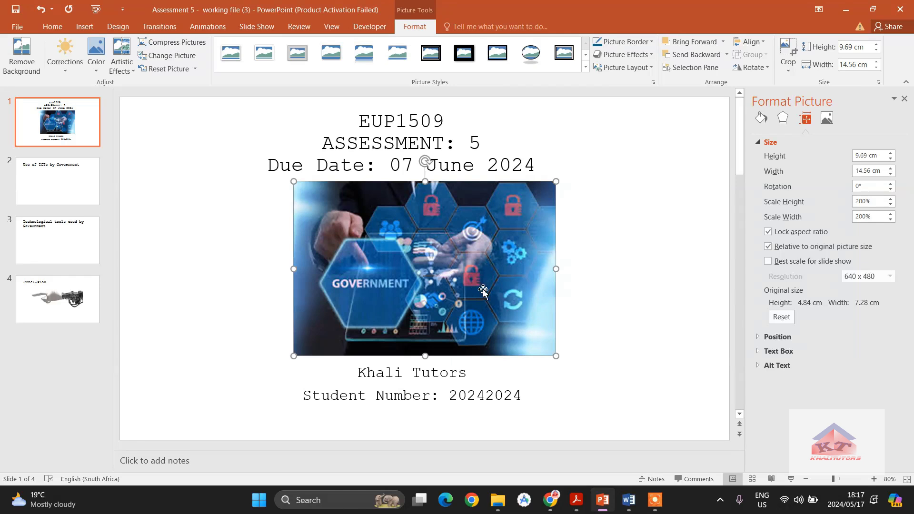
Step: Show the picture's Soft Edges presets list under Format Picture Effects
left_click(762, 120)
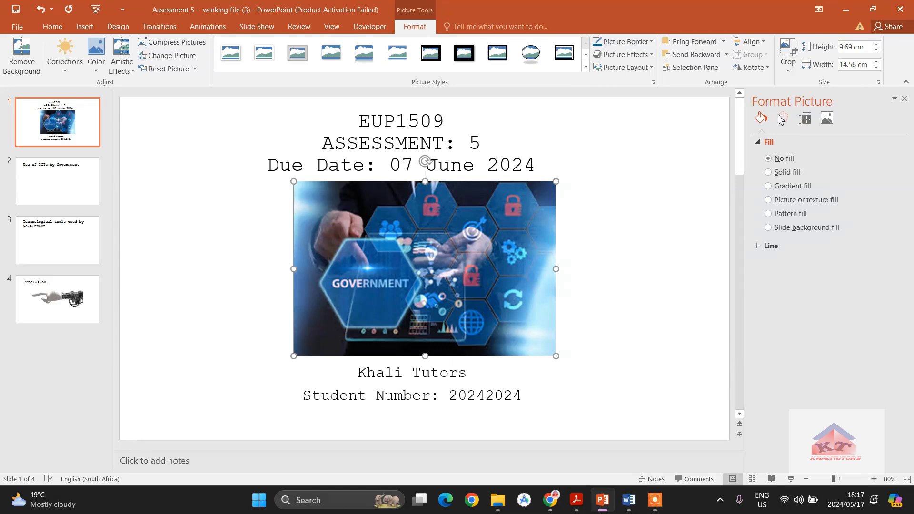
left_click(782, 119)
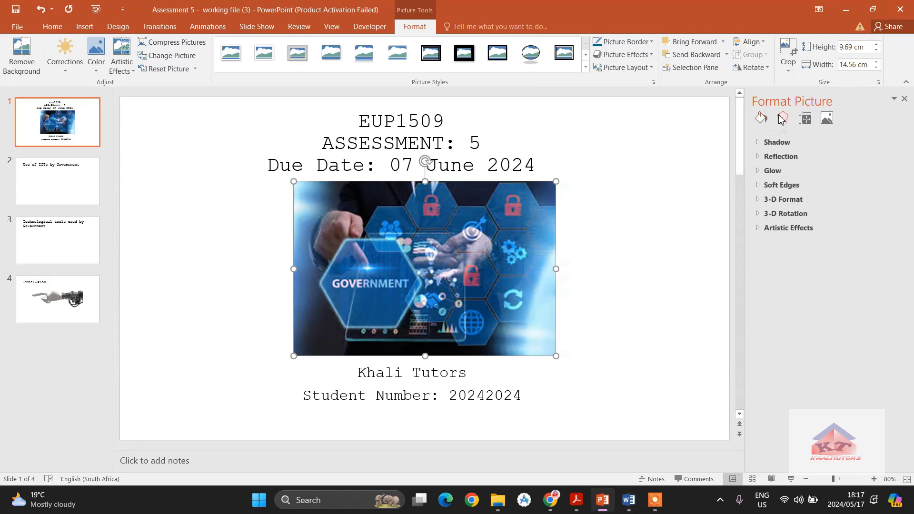
left_click(759, 187)
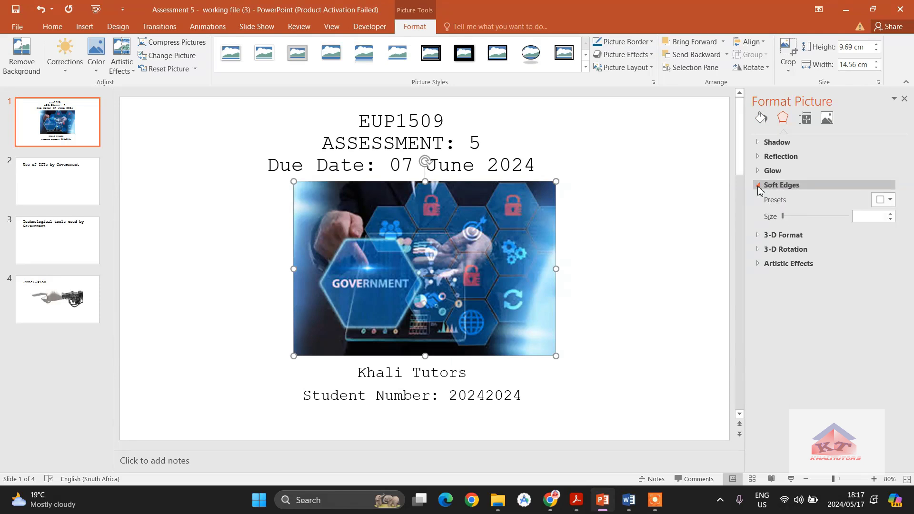
left_click(890, 200)
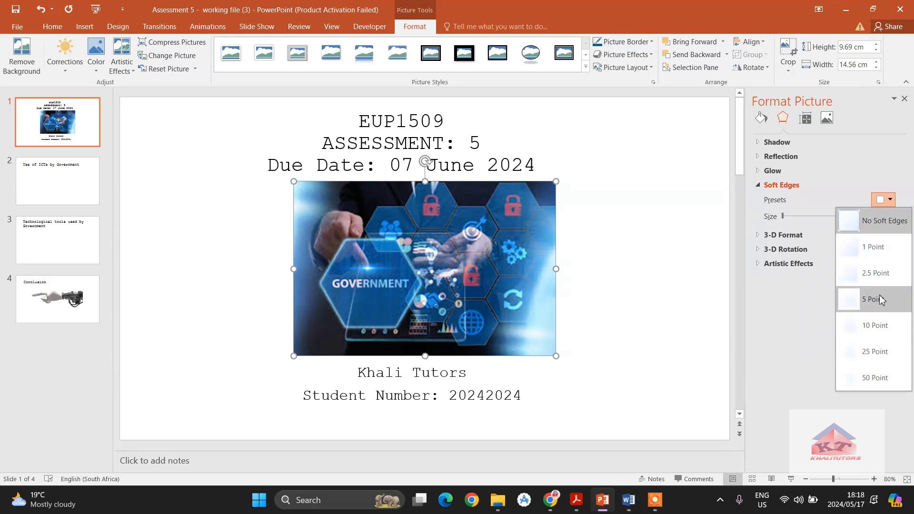
Step: Apply 10 Point soft edges to the picture, then lower the size to 7 pt
left_click(886, 327)
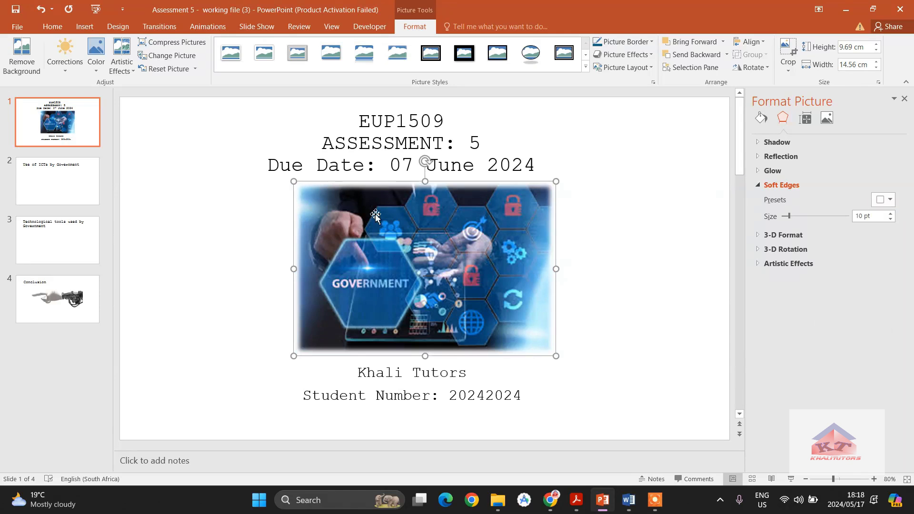
left_click(890, 219)
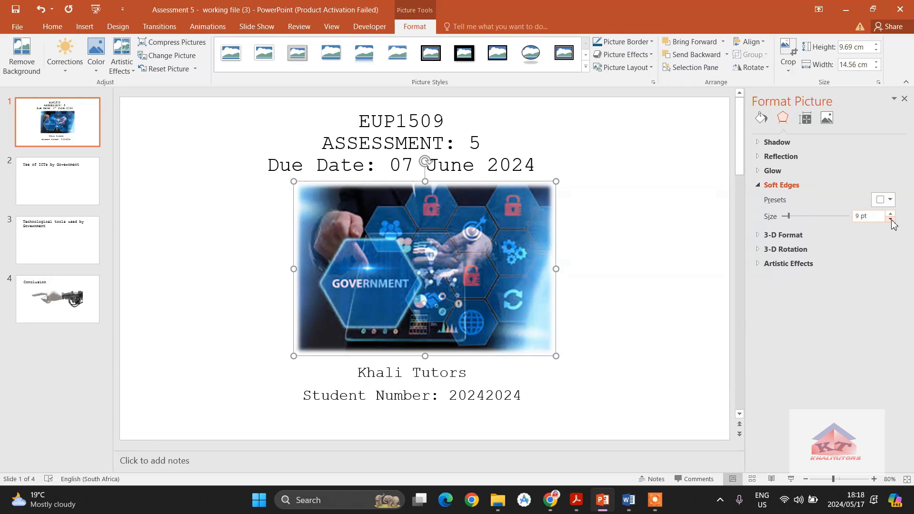
left_click(891, 219)
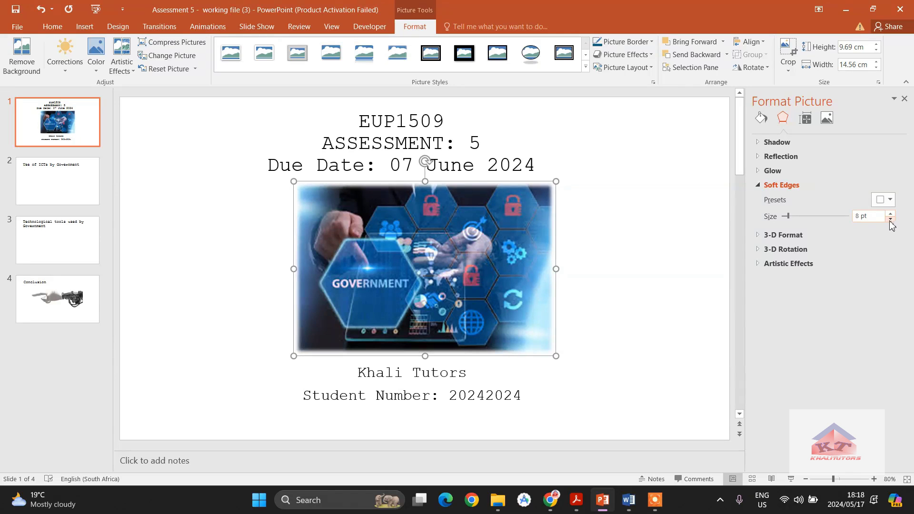
left_click(890, 219)
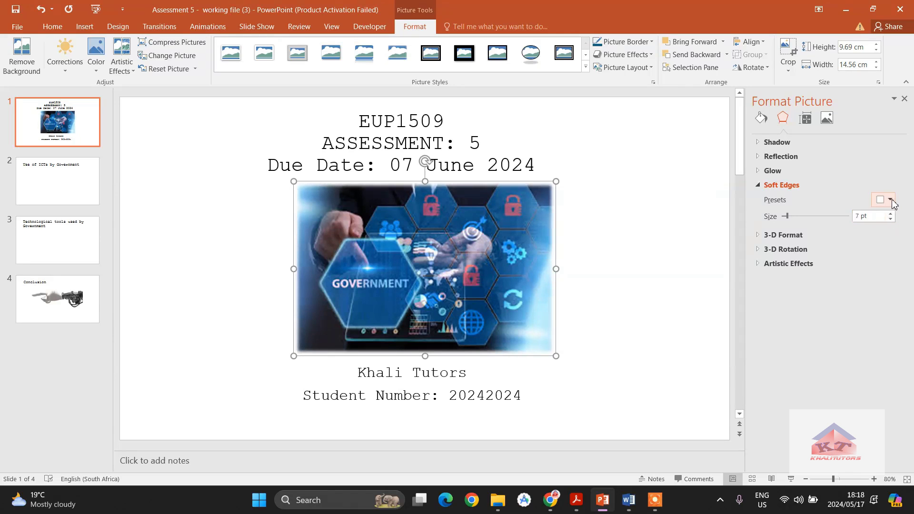
Step: Switch the picture to the 50 Point soft edge preset and deselect it
left_click(890, 199)
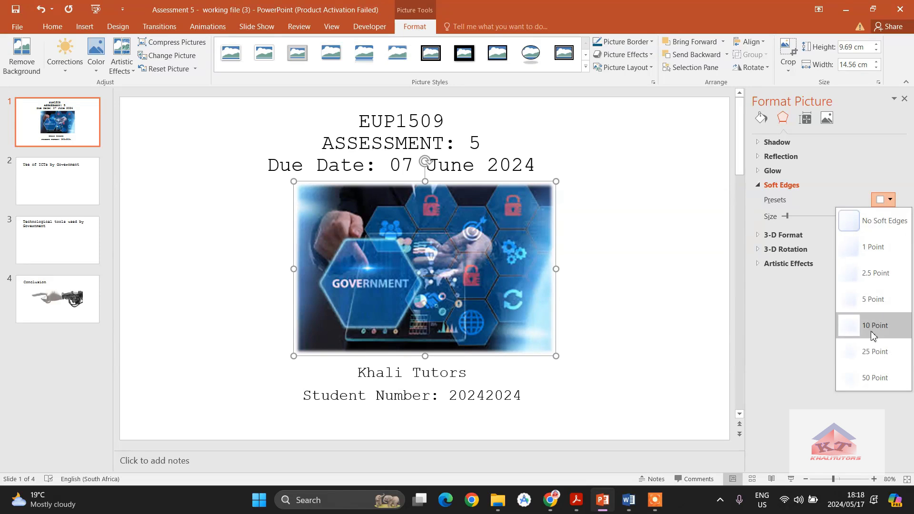
left_click(875, 380)
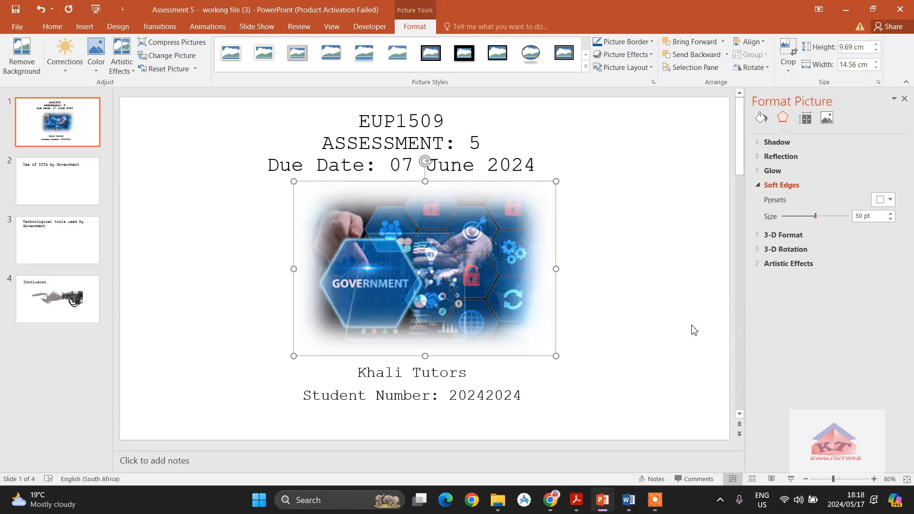
left_click(651, 281)
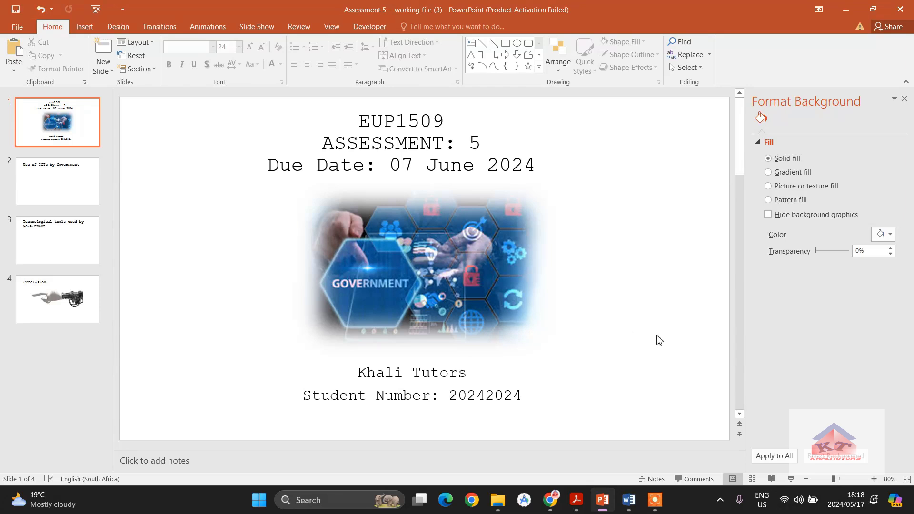
Step: Undo the 50 pt edges and set Soft Edges to No Soft Edges
key("ctrl+z")
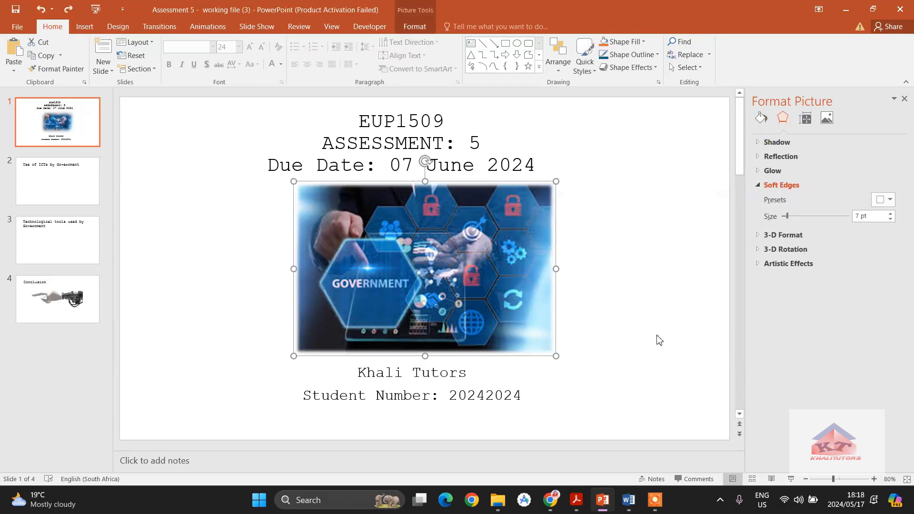
left_click(889, 200)
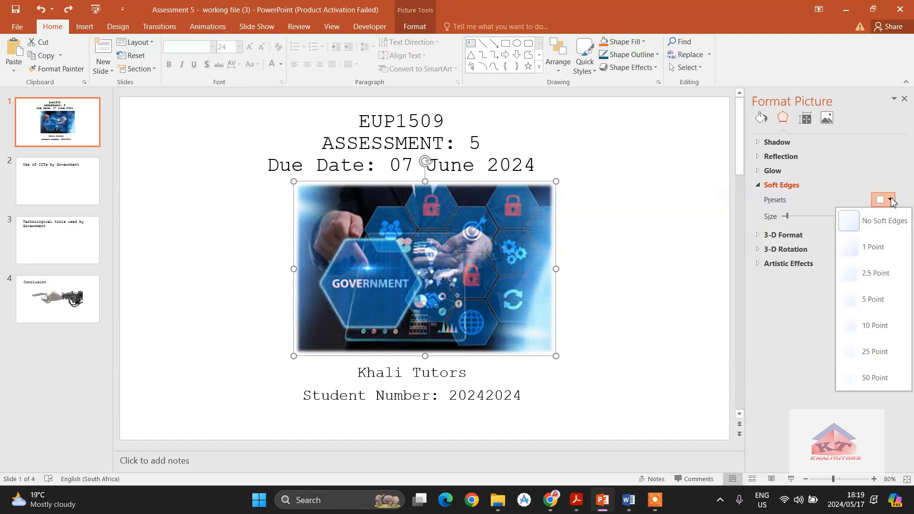
left_click(881, 225)
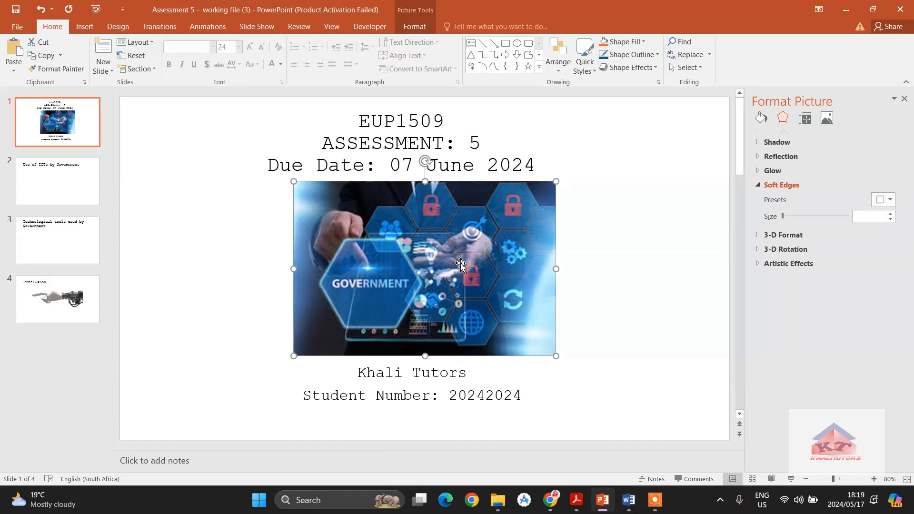
left_click(627, 279)
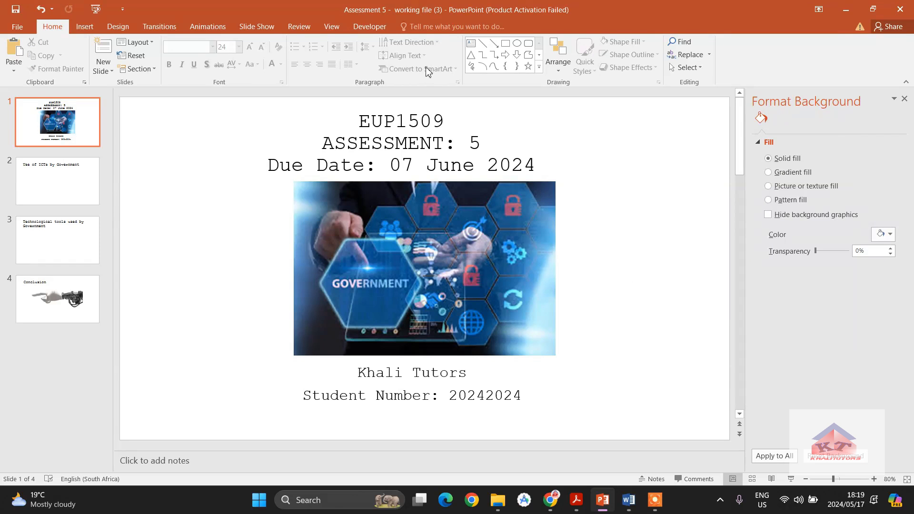
Step: Reselect the title picture and show its Glow settings instead of Soft Edges
left_click(413, 224)
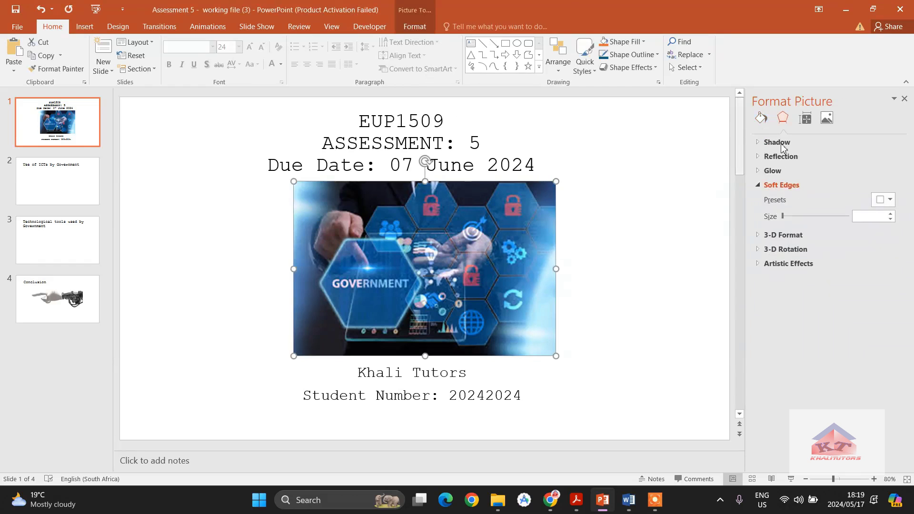
left_click(757, 185)
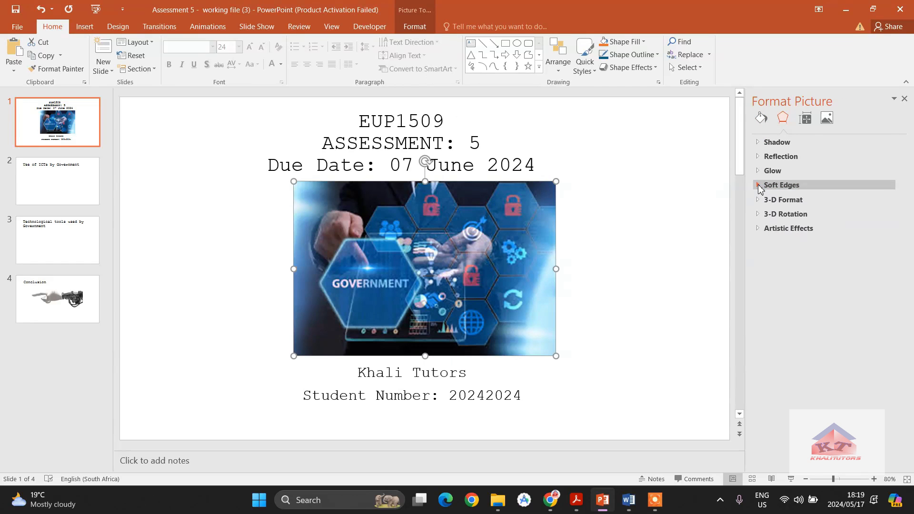
left_click(758, 174)
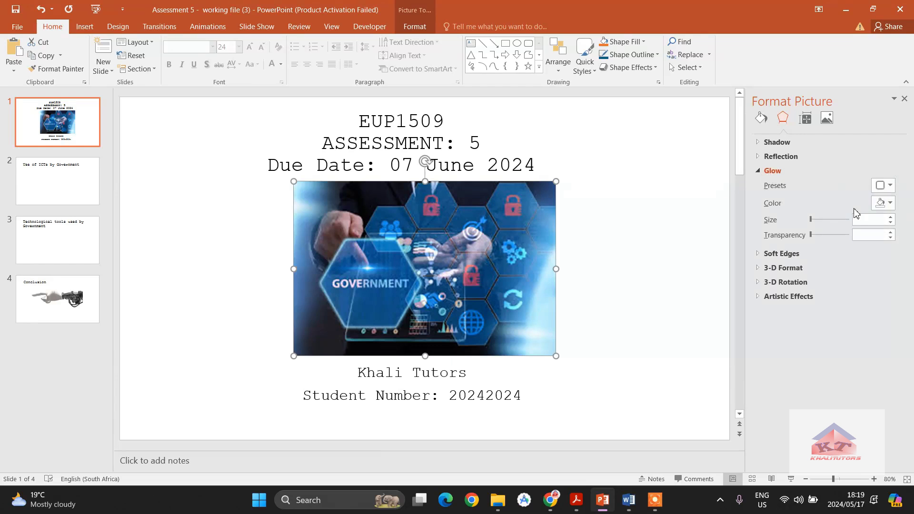
Step: Give the picture the Turquoise, 11 pt glow, Accent color 4 preset after checking the Word instructions
left_click(629, 500)
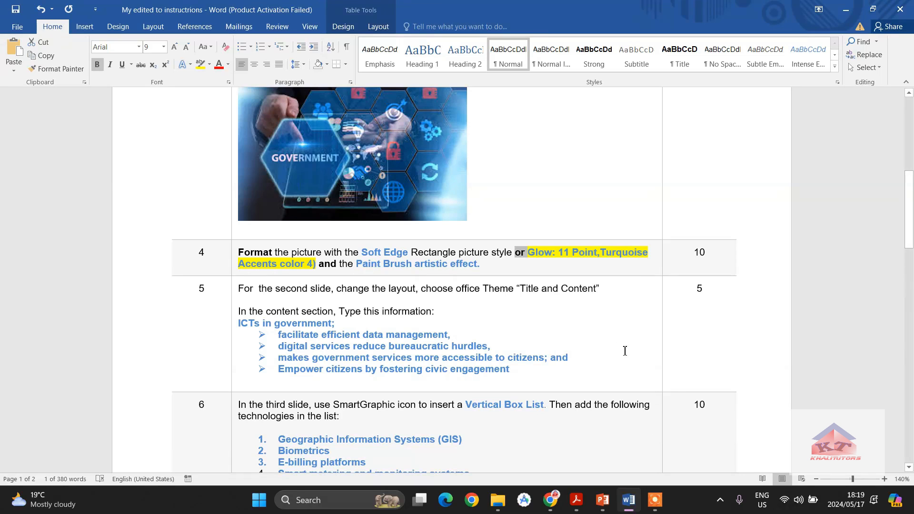
left_click(602, 499)
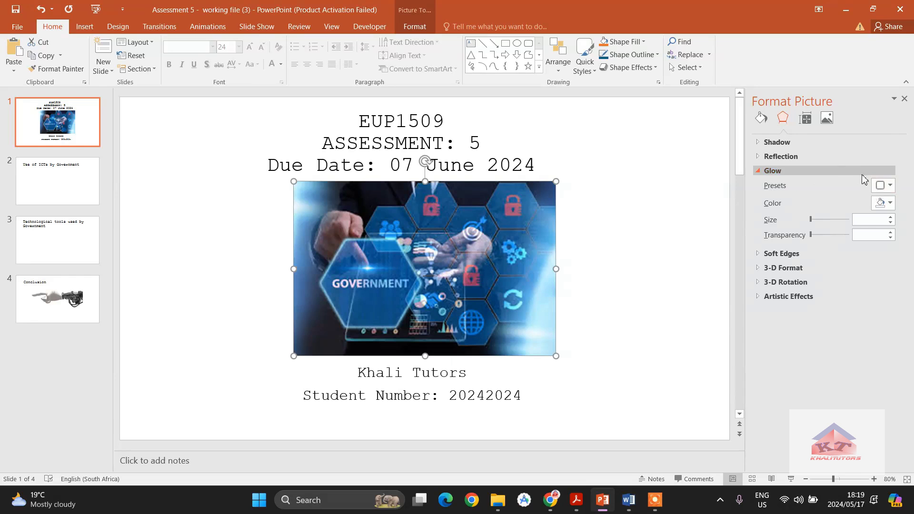
left_click(890, 187)
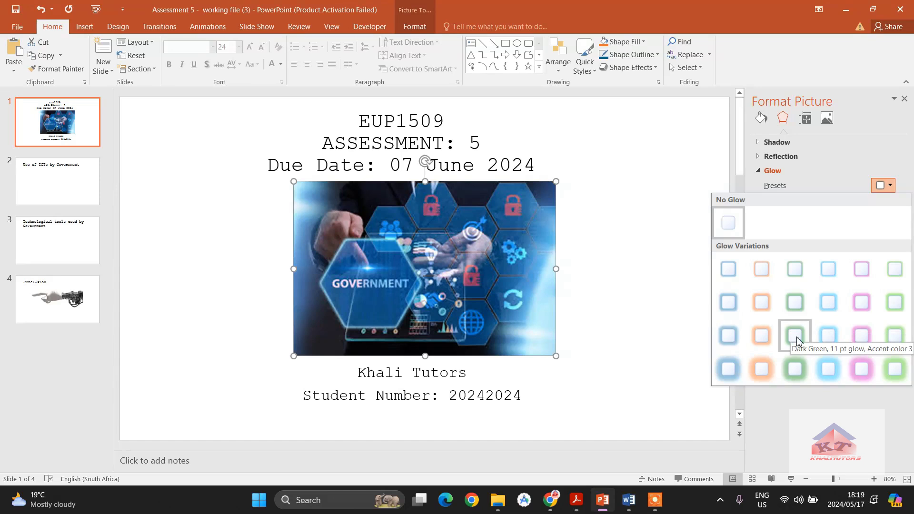
left_click(824, 336)
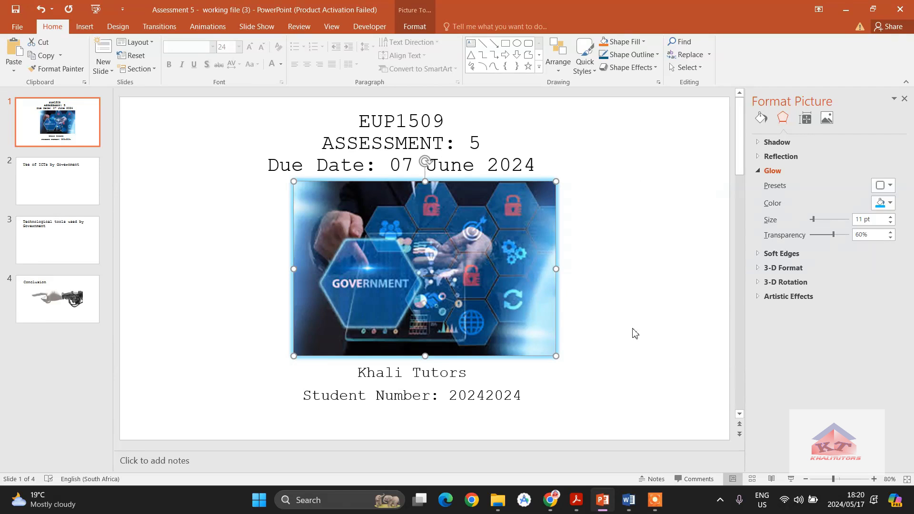
left_click(628, 500)
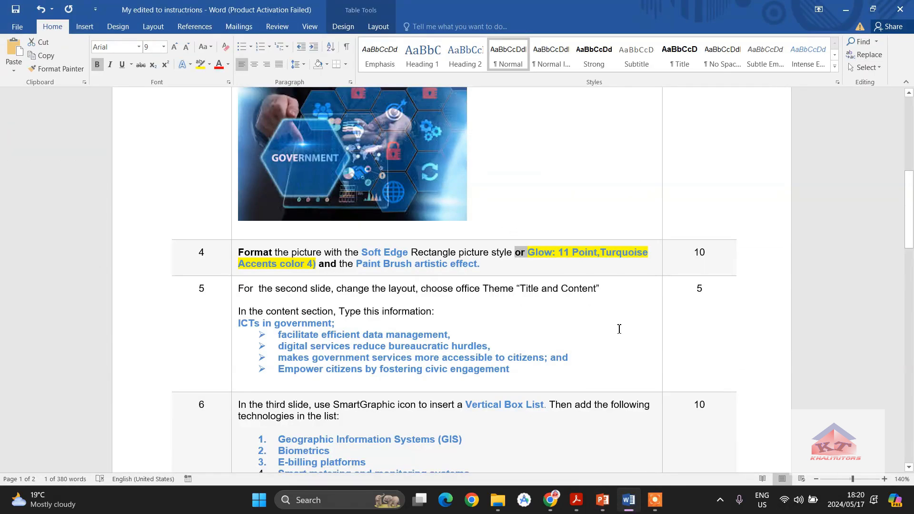
Step: Clear the selection in the Word instructions and bring PowerPoint back to front
left_click(565, 275)
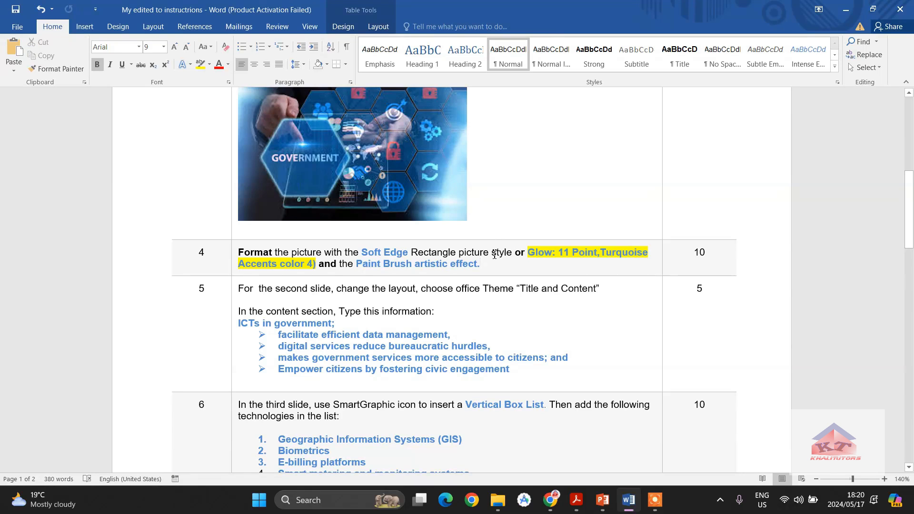
left_click(602, 501)
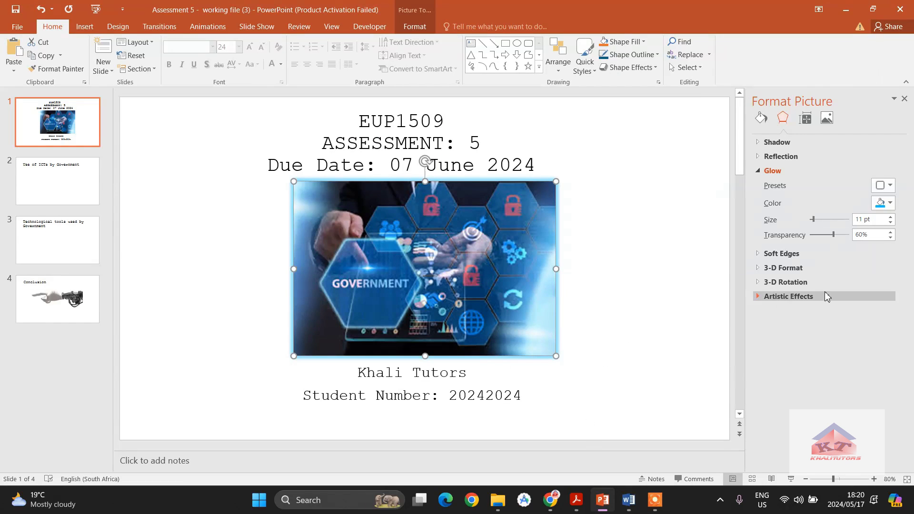
Step: Apply the Paint Brush artistic effect to the glowing title slide picture
left_click(758, 297)
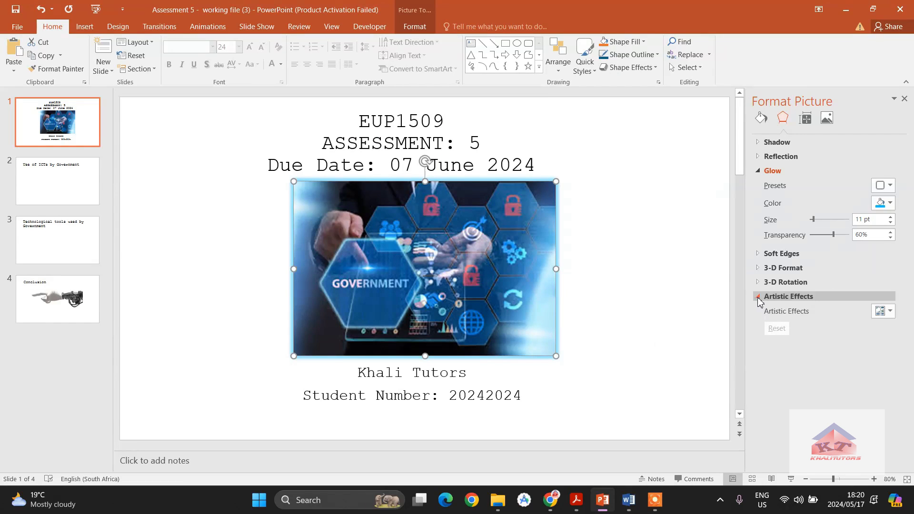
left_click(890, 312)
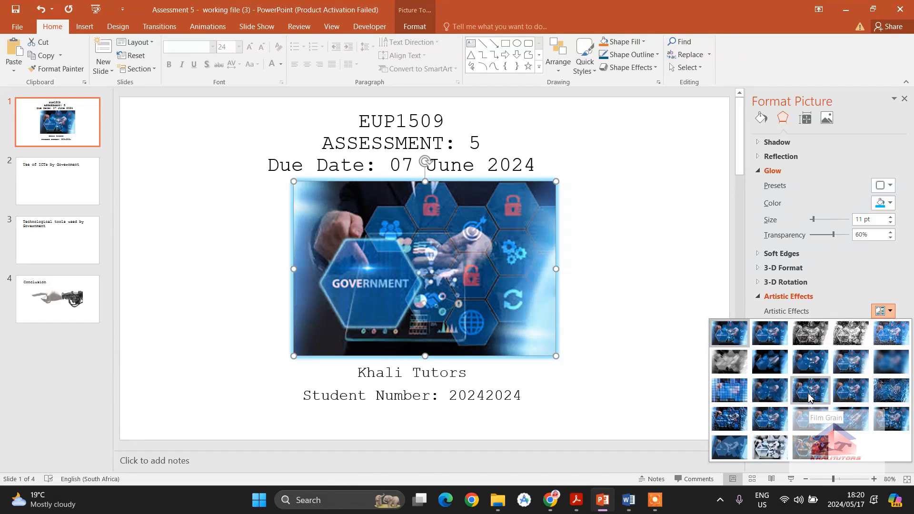
left_click(807, 364)
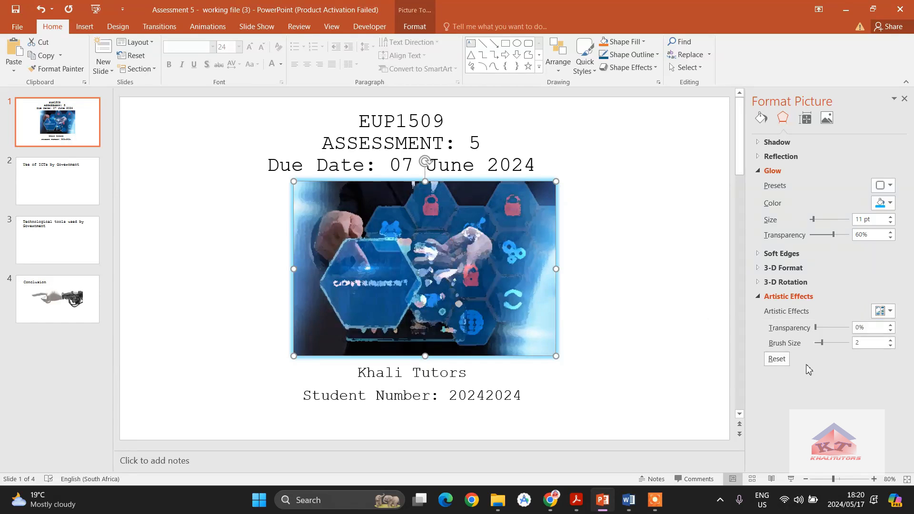